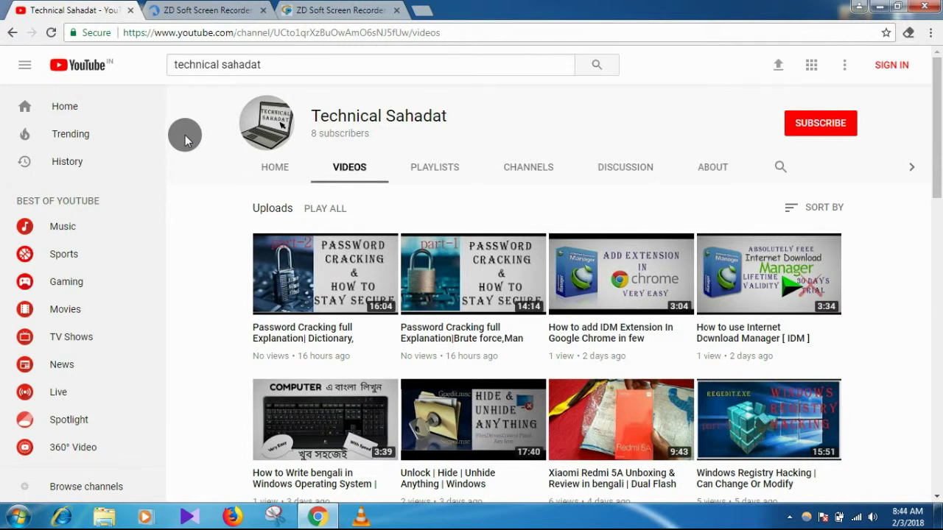
Review the ZD Soft Screen Recorder download page on FileHorse, including its version and system requirements
click(198, 11)
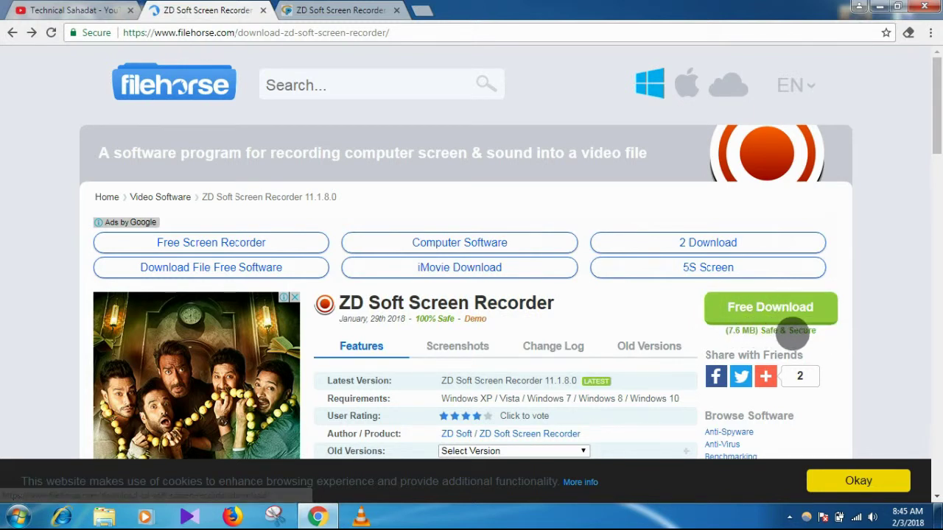
drag(934, 127, 936, 168)
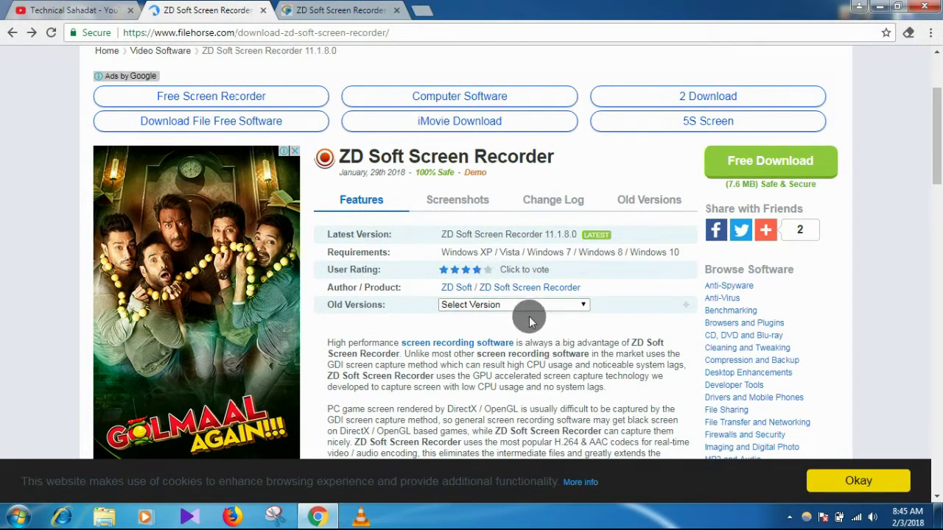
drag(936, 155, 937, 125)
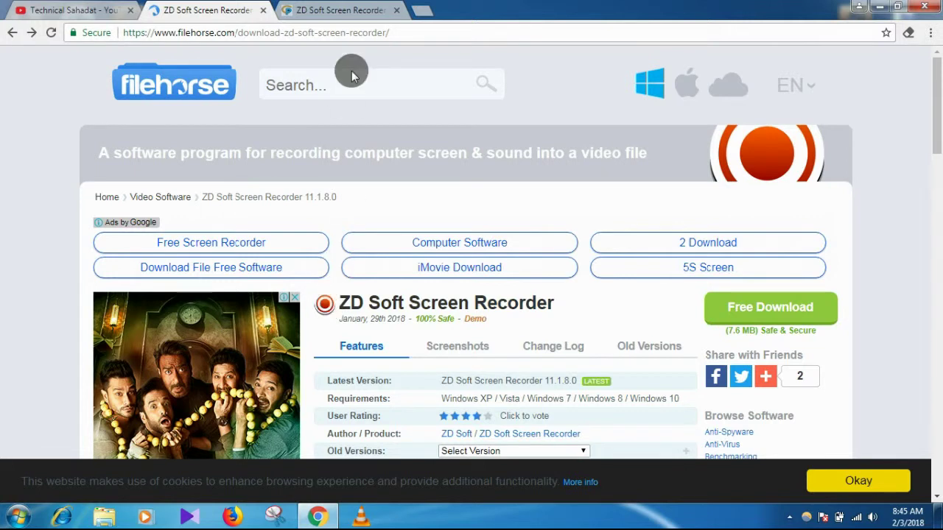
Examine the ZD Soft Screen Recorder 10.4.0 download page on CrackingPatching, closing the blank pop-up page
click(336, 8)
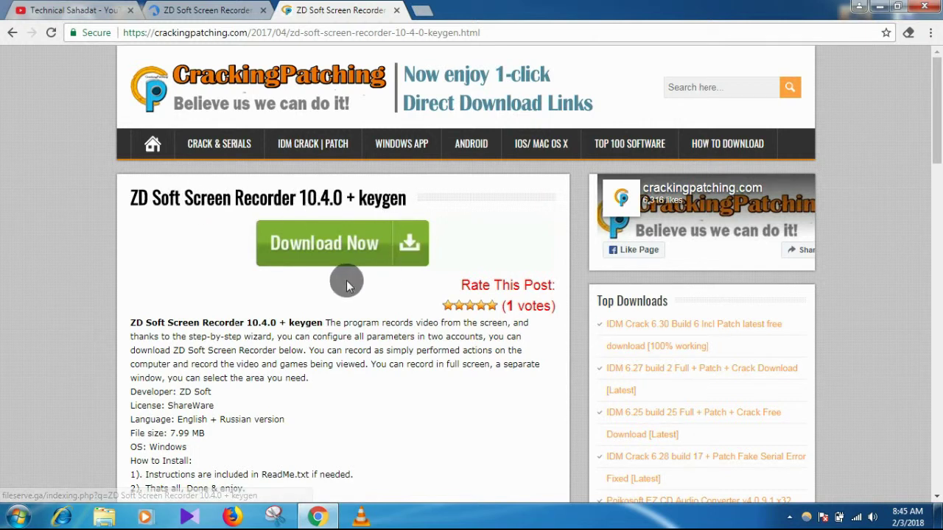
click(937, 164)
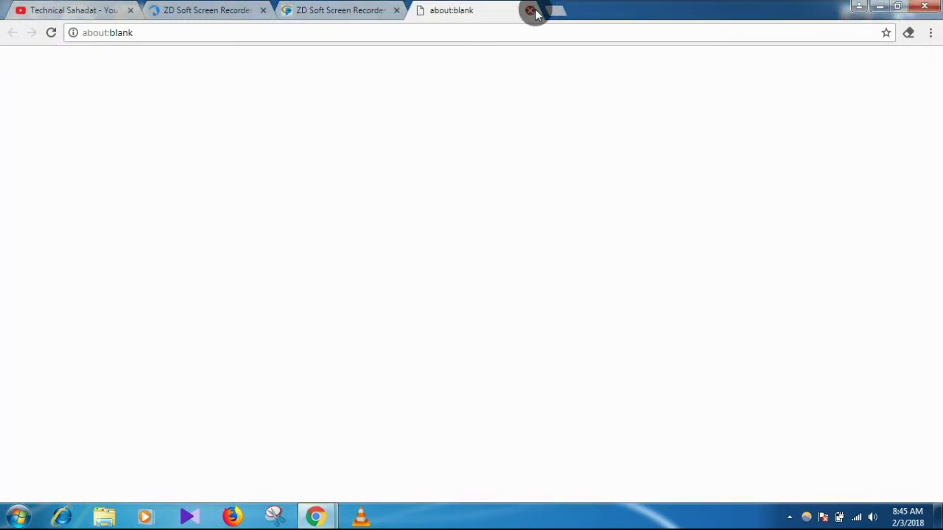
click(526, 10)
drag(934, 94, 937, 145)
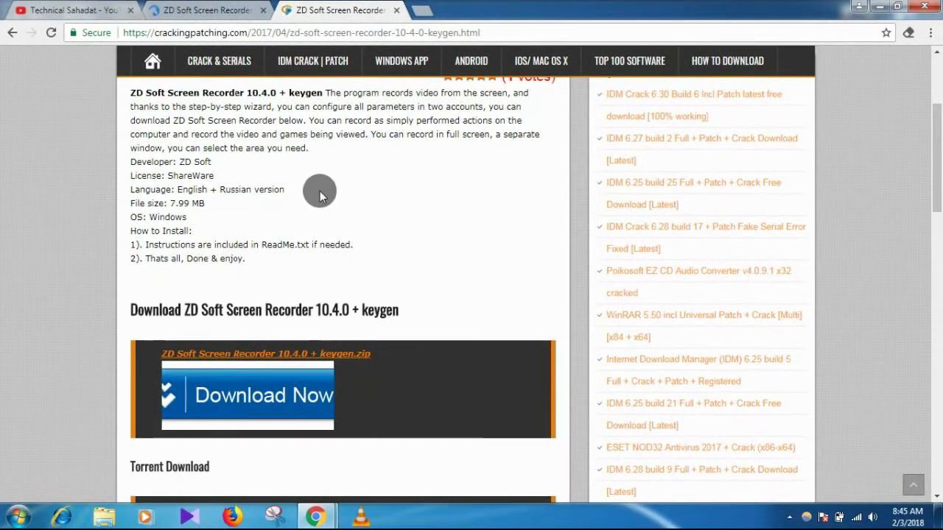
Minimize the browser and open the inner ZD Soft Screen Recorder 10.2.8 folder through its desktop shortcut
click(880, 8)
click(879, 9)
click(907, 164)
click(906, 163)
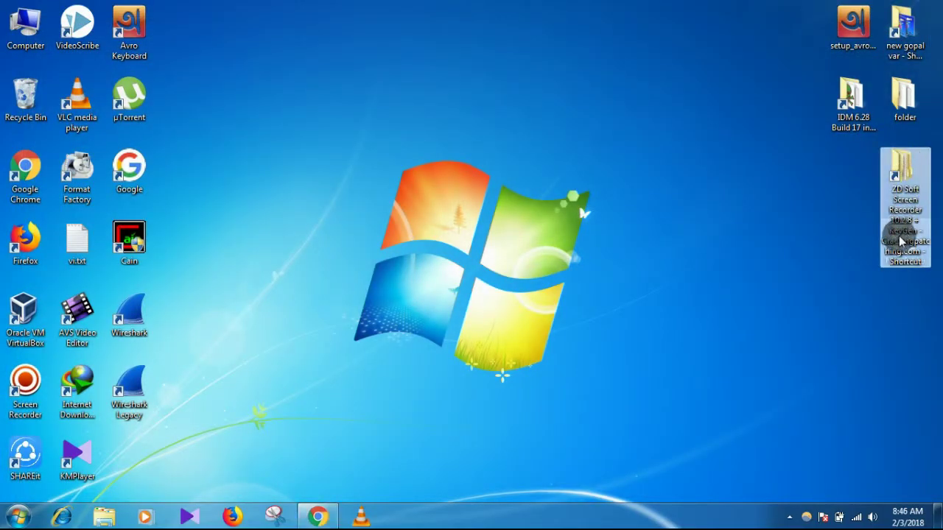
double_click(908, 184)
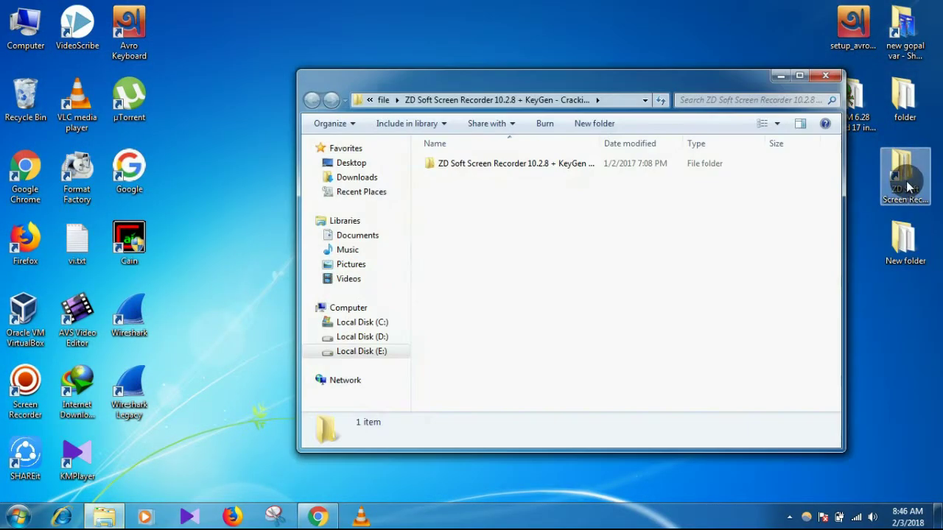
click(530, 168)
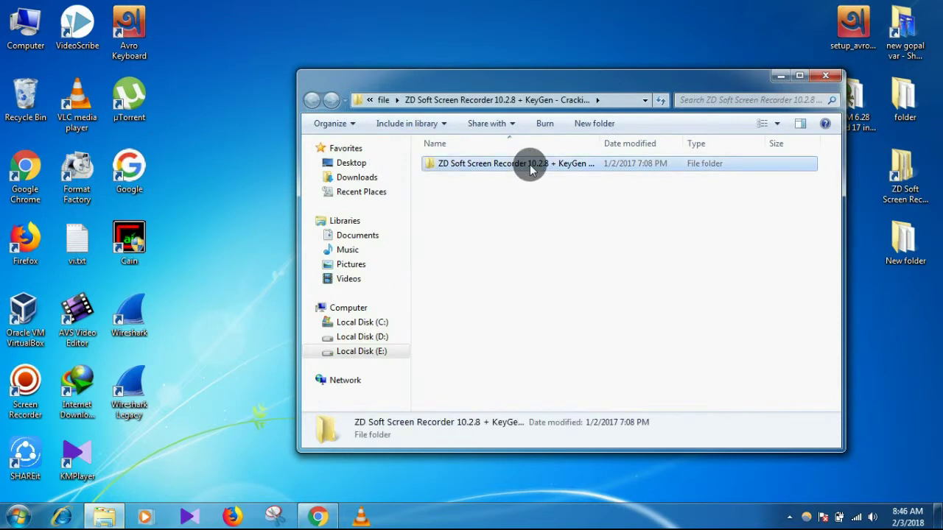
double_click(530, 168)
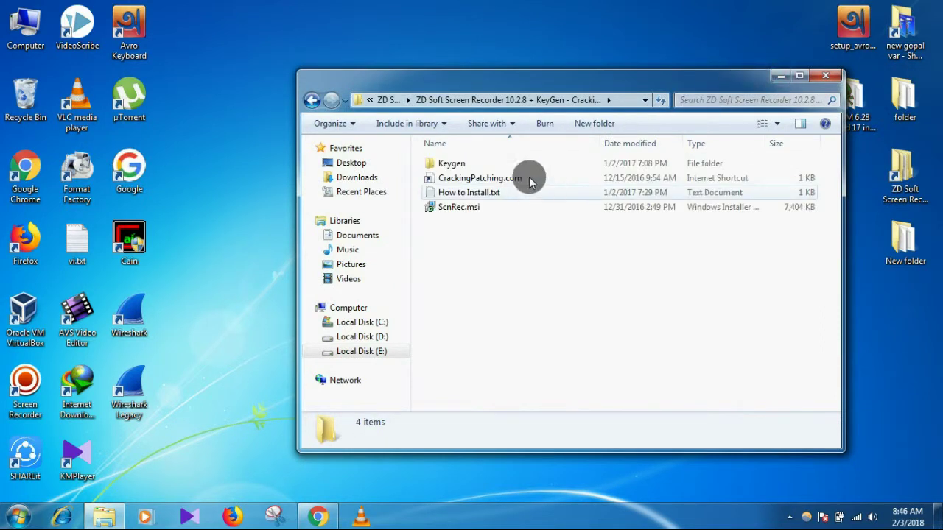
Launch the ScnRec.msi installer and proceed past the setup wizard's welcome page
click(468, 213)
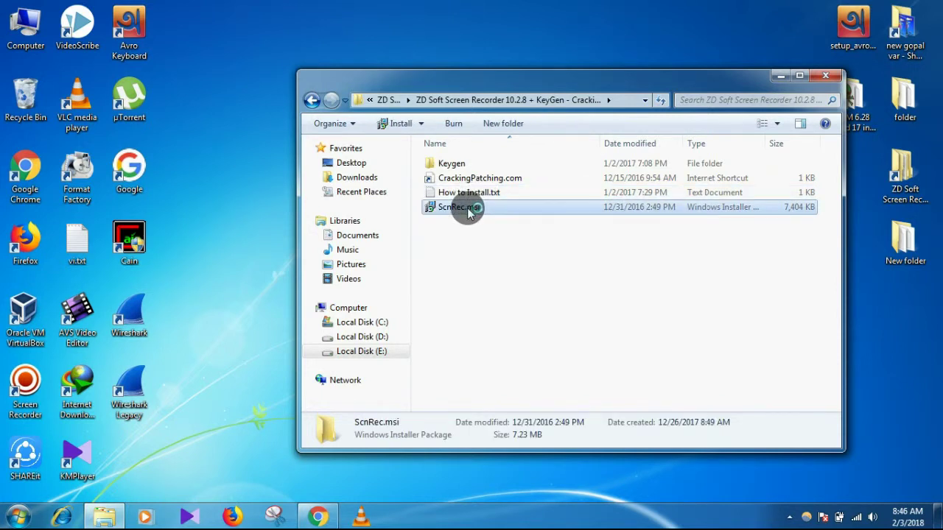
double_click(469, 210)
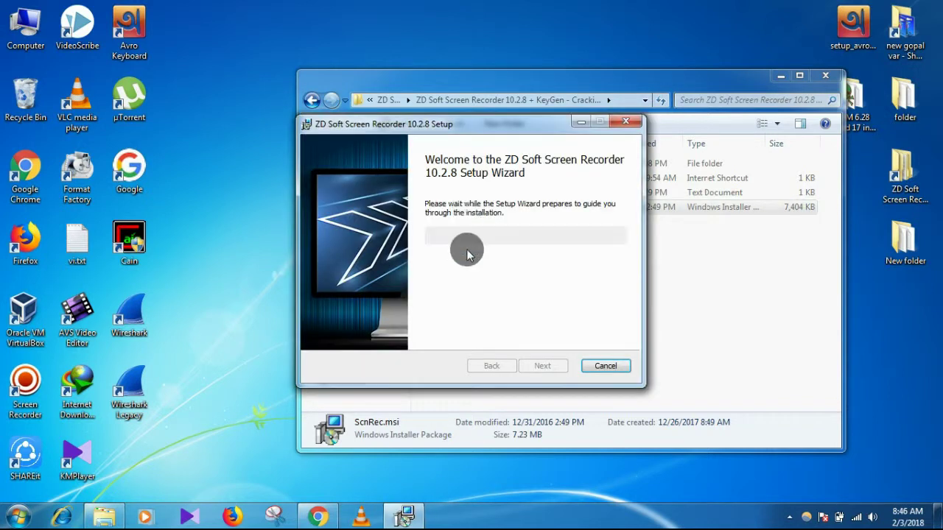
drag(548, 126, 449, 147)
click(398, 385)
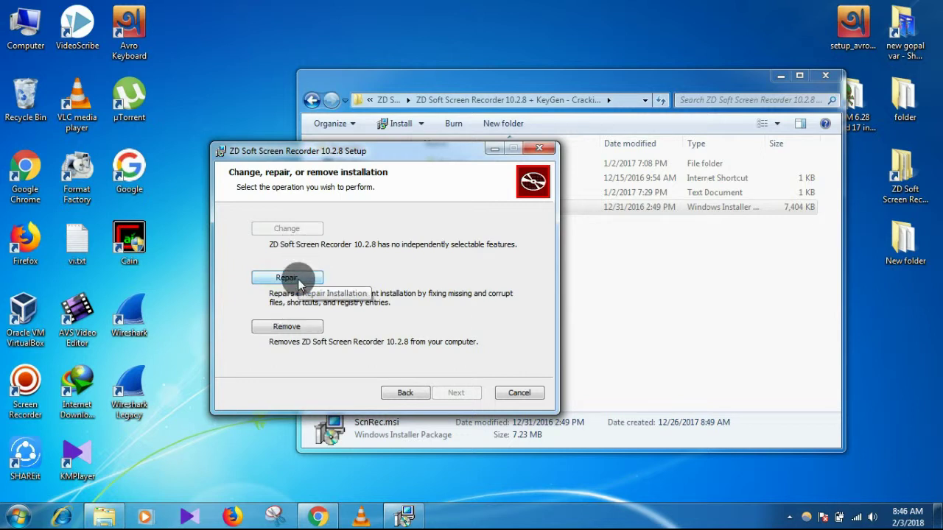
Repair the ZD Soft Screen Recorder 10.2.8 installation, accepting the required reboot but declining to restart immediately
click(276, 277)
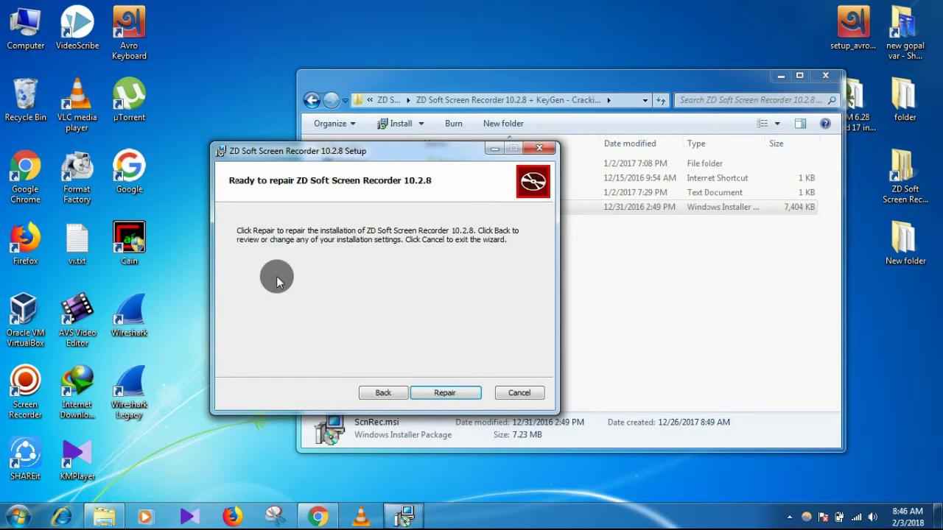
click(451, 394)
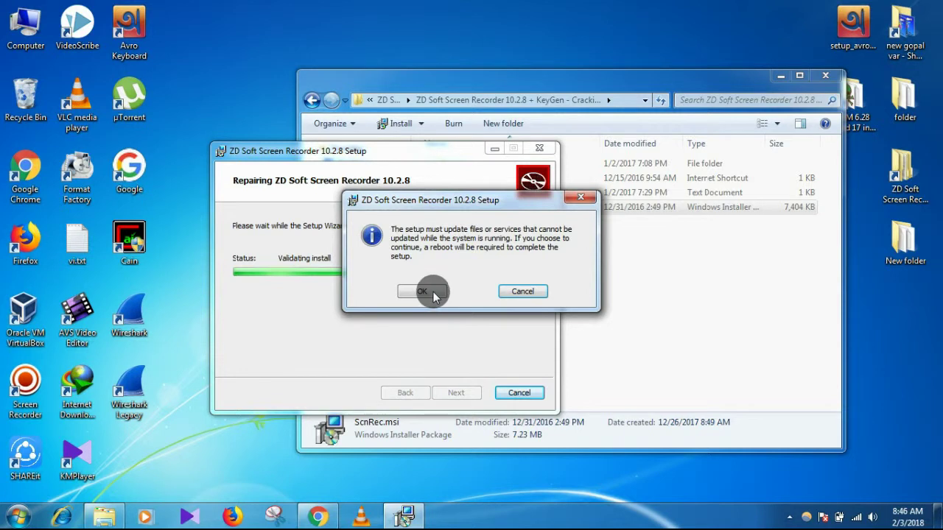
click(432, 294)
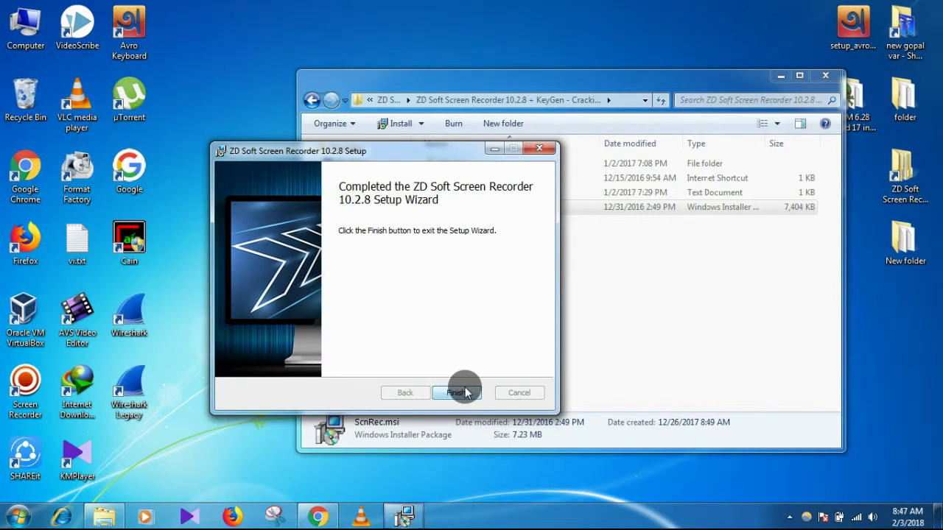
click(457, 391)
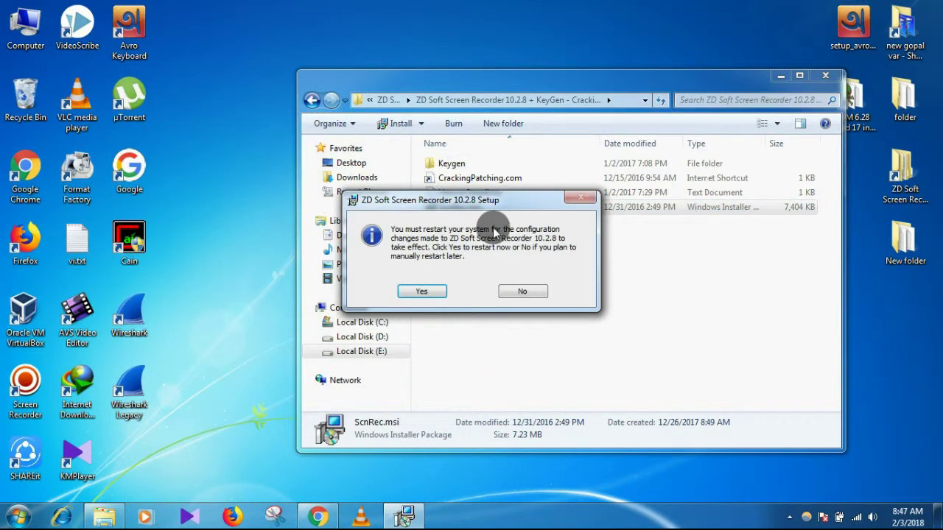
click(520, 293)
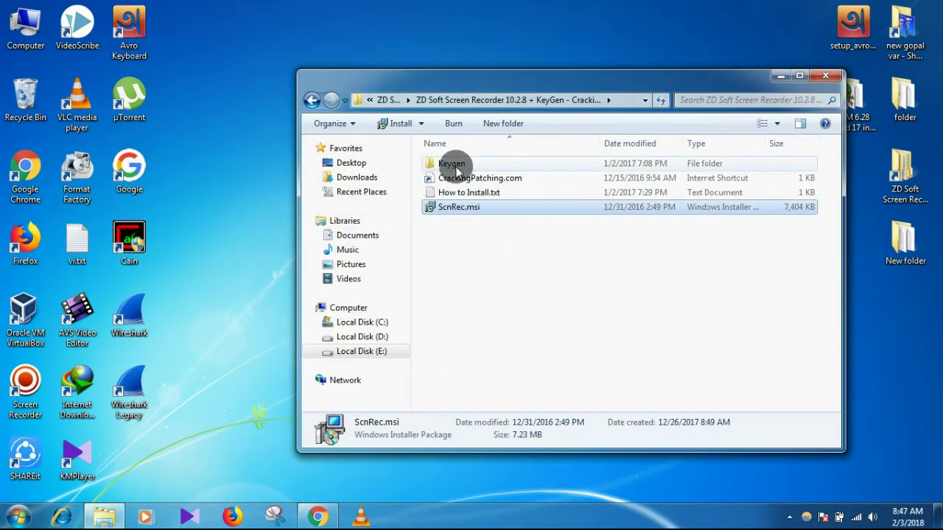
View the contents of the Keygen folder and close the folder window
click(454, 165)
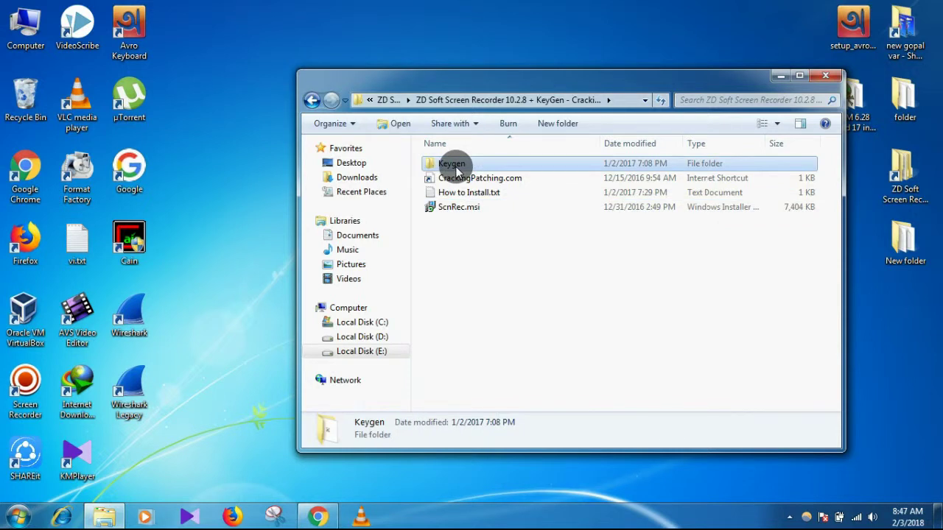
double_click(457, 168)
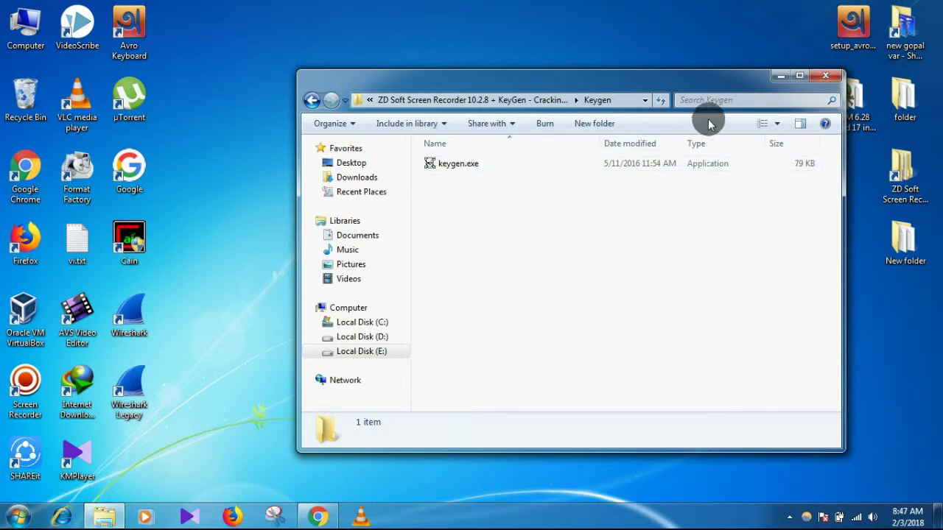
click(826, 76)
Launch Screen Recorder from the desktop, open its settings, and move the floating recording bar clear of the settings window
click(24, 381)
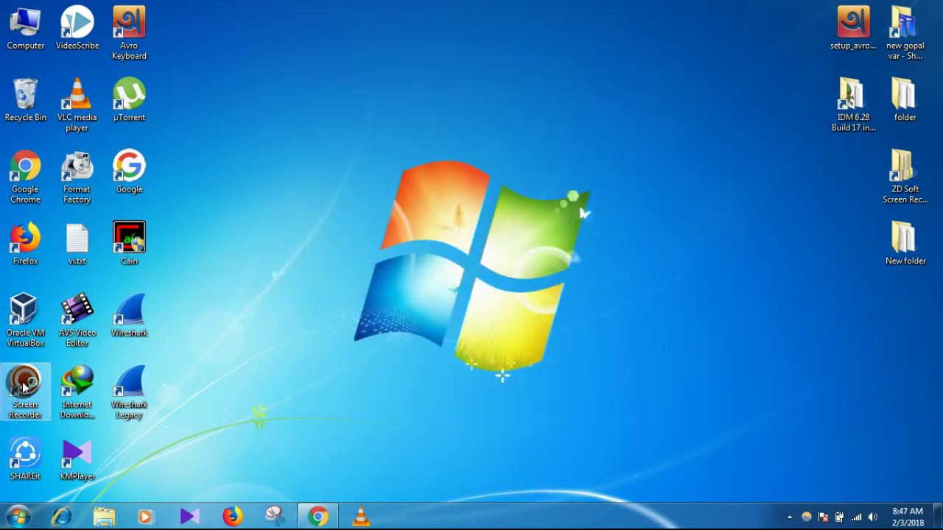
double_click(25, 385)
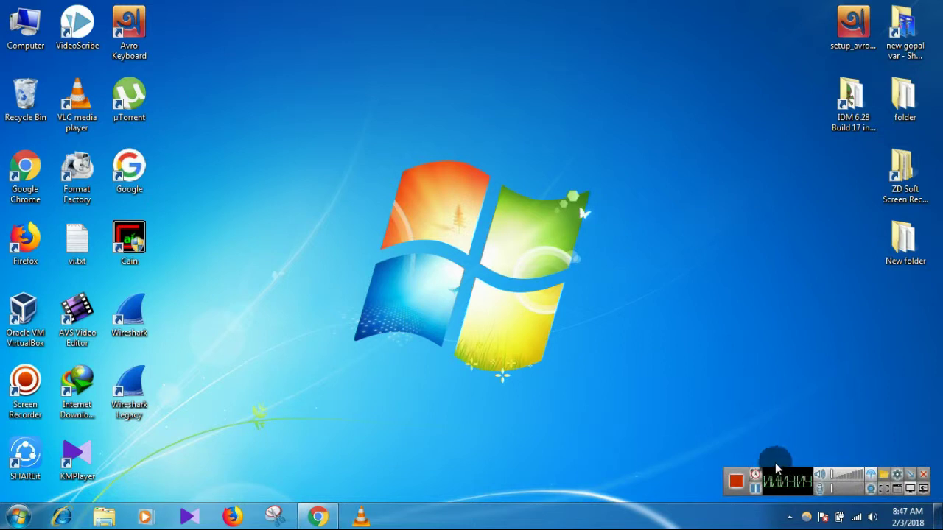
drag(735, 477, 586, 411)
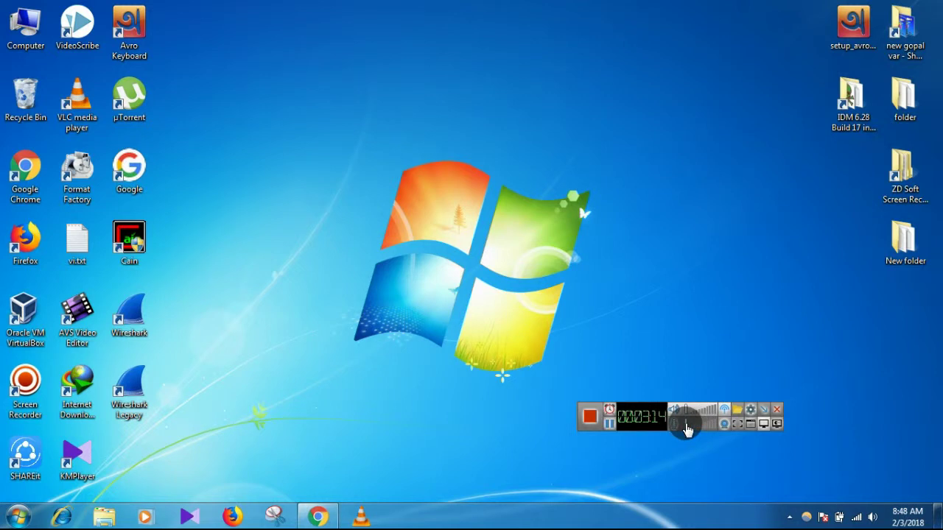
click(751, 410)
drag(591, 406, 775, 433)
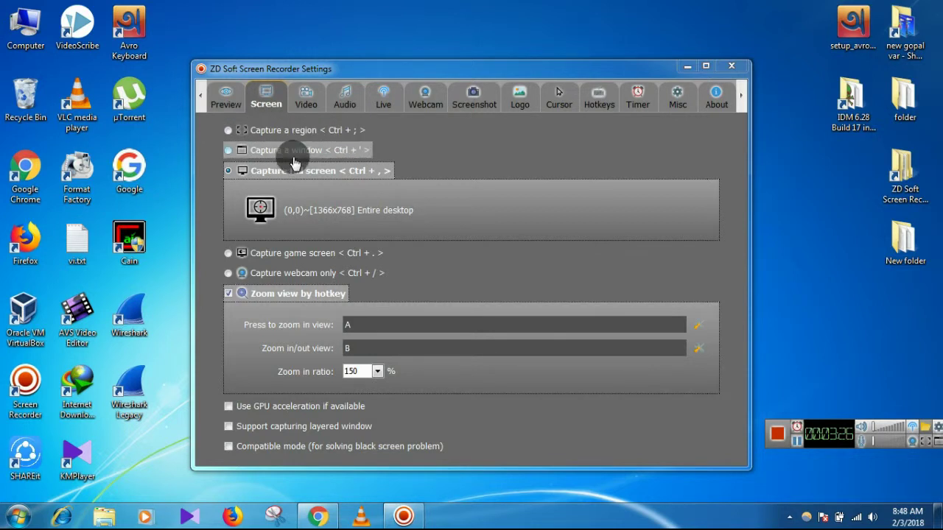
Examine the recorder's Preview page and the Screen capture and zoom settings
click(230, 102)
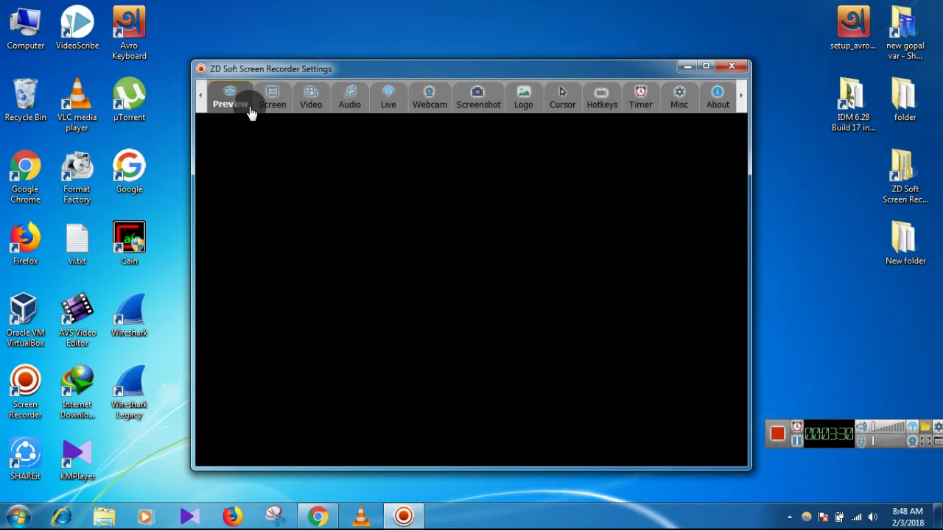
click(250, 110)
click(262, 96)
click(226, 95)
click(266, 94)
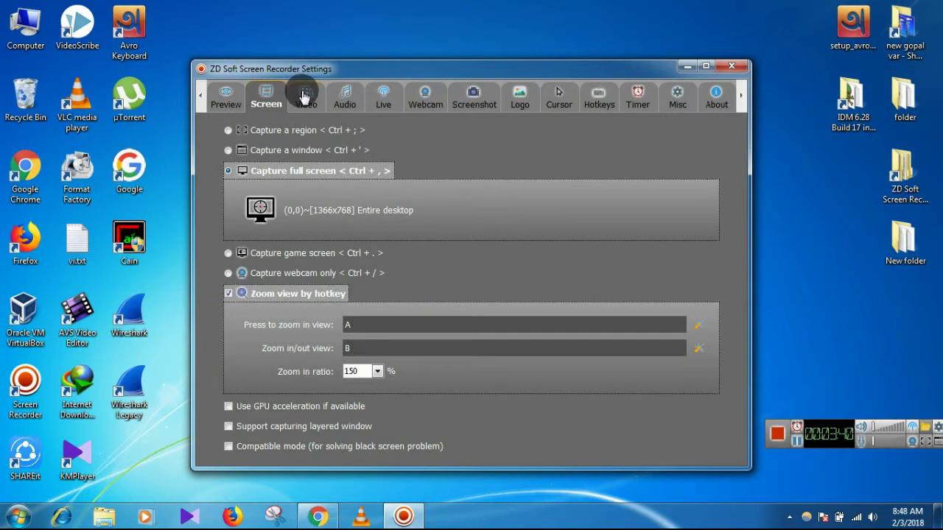
Review the Video output settings and the Audio recording settings
click(304, 96)
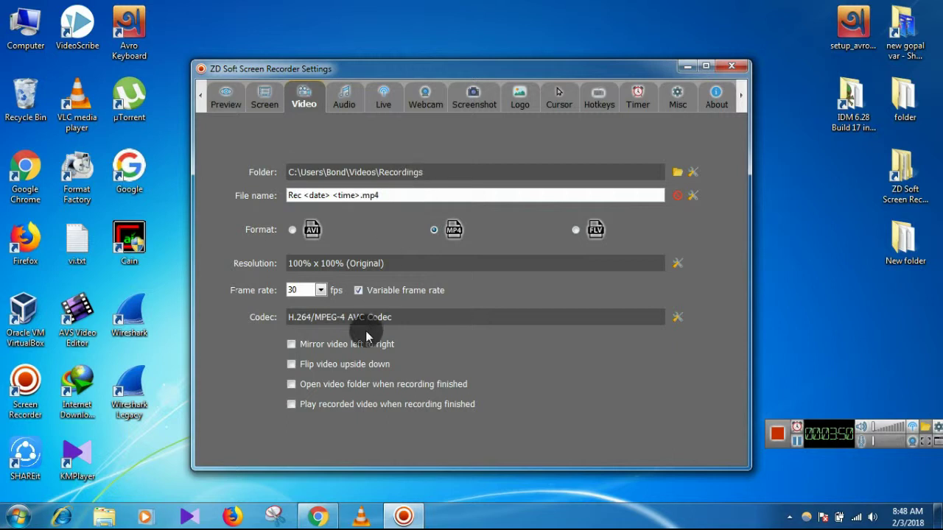
click(314, 372)
click(346, 97)
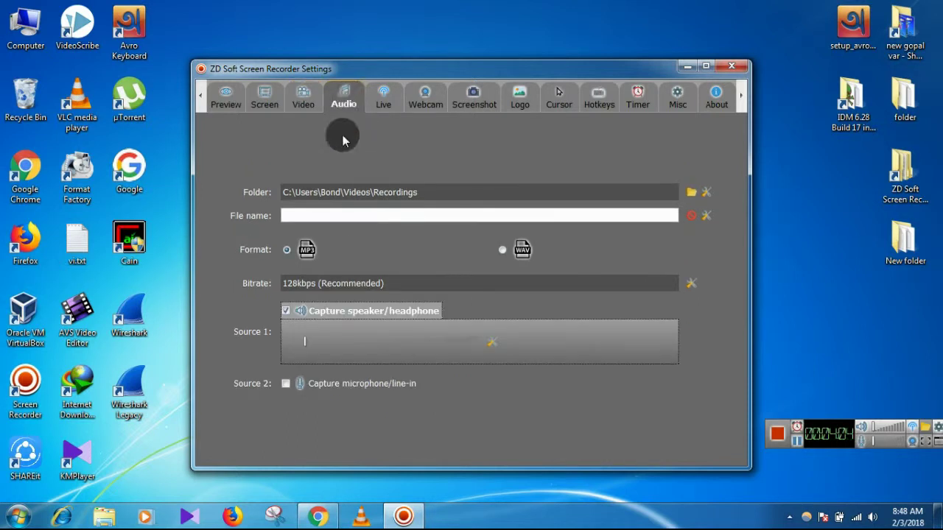
Review the Live streaming, Webcam, Screenshot and Logo settings
click(383, 97)
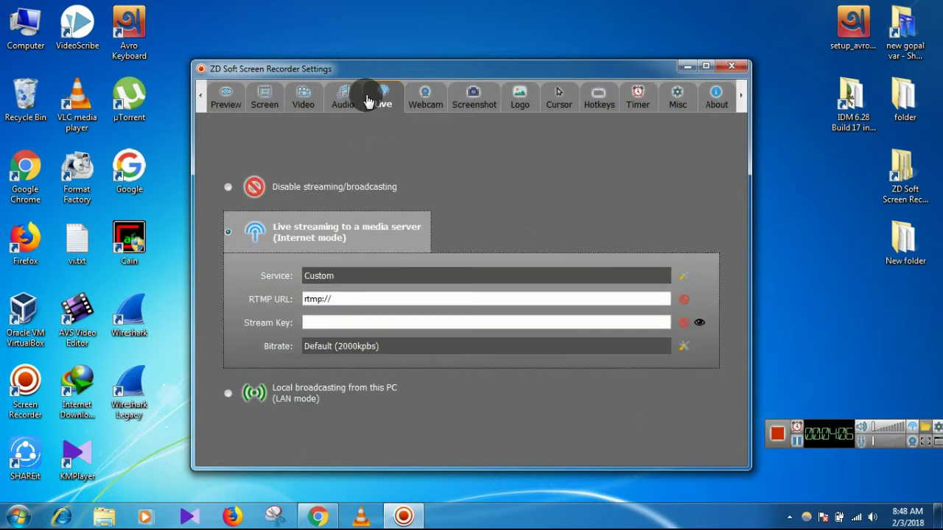
click(429, 103)
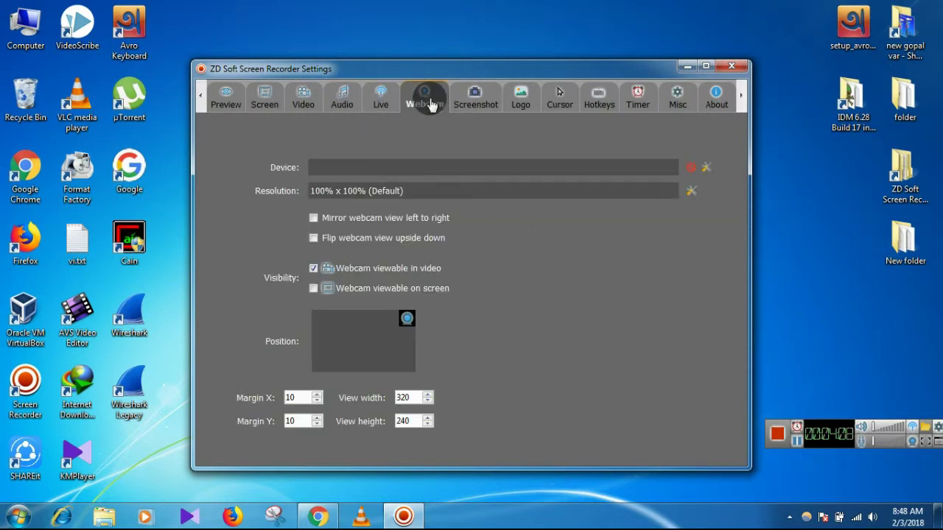
click(488, 100)
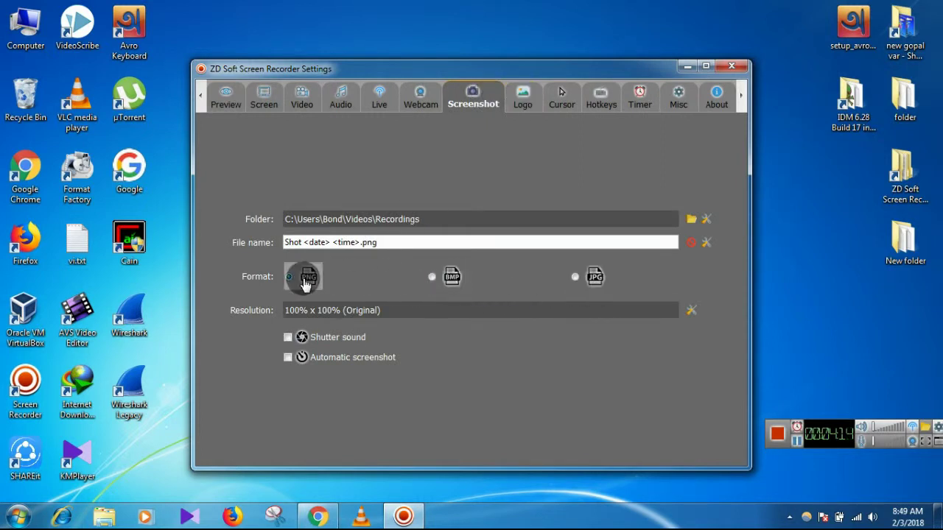
click(522, 97)
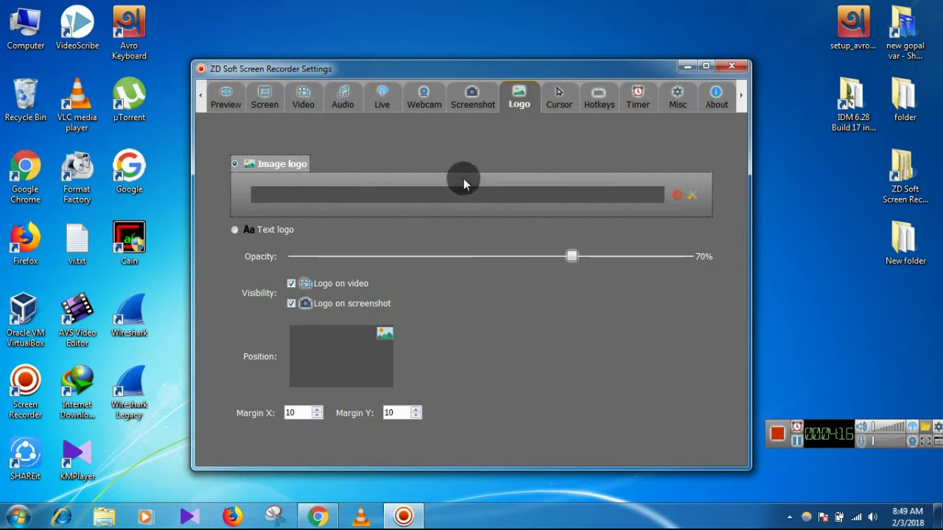
View the Cursor settings and inspect the color choices for the mouse highlight, leaving the color picker without choosing one
click(562, 105)
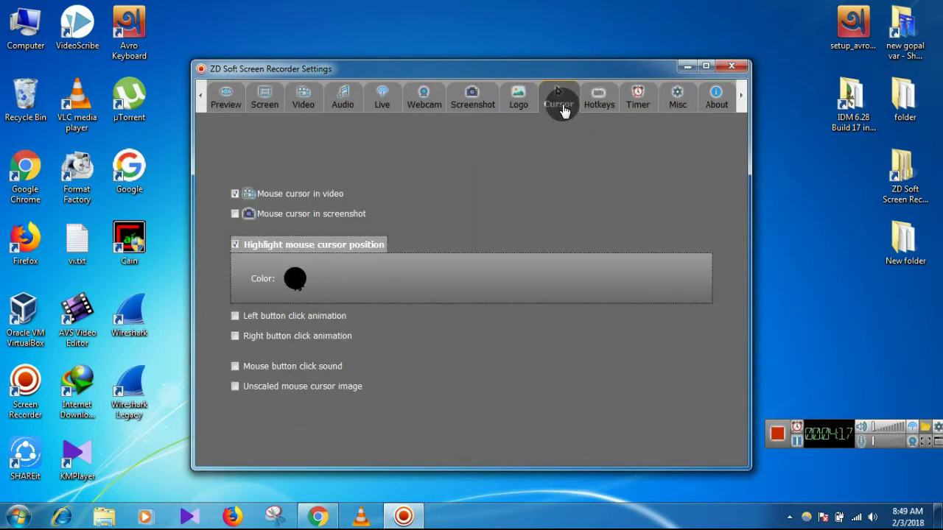
click(301, 282)
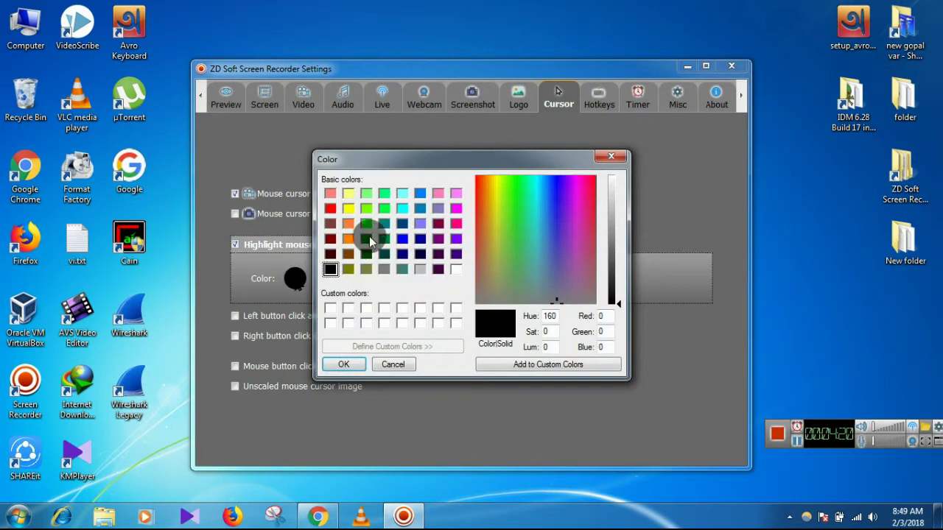
click(612, 157)
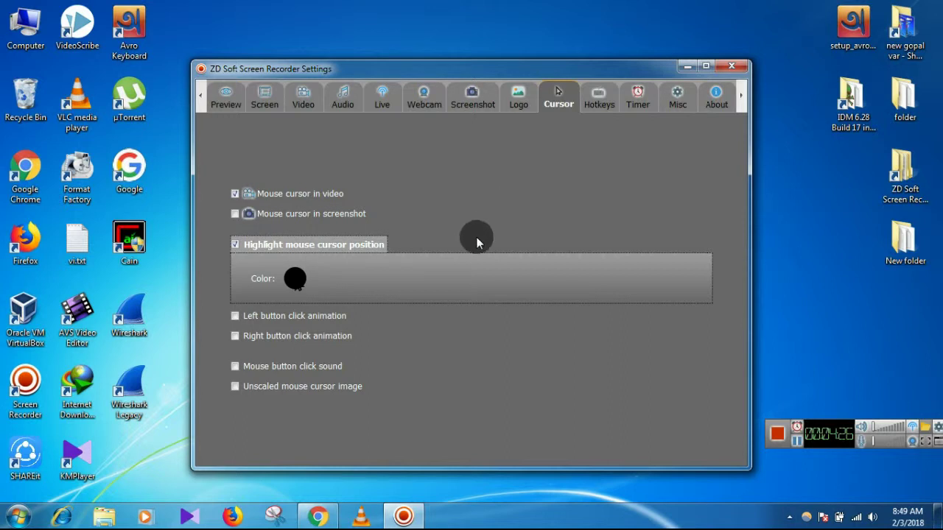
Review the Hotkeys assignments and the Timer and Misc settings, then close the recorder's settings window
click(597, 98)
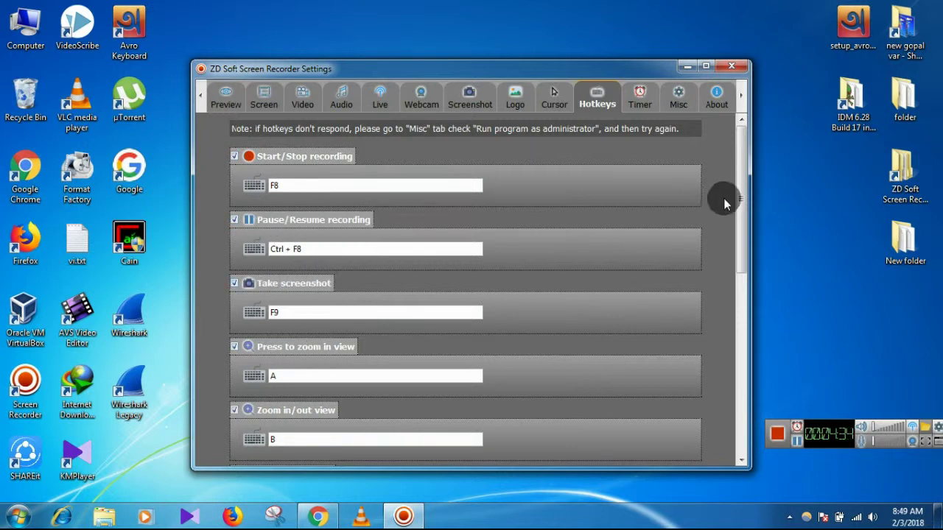
drag(746, 213, 742, 291)
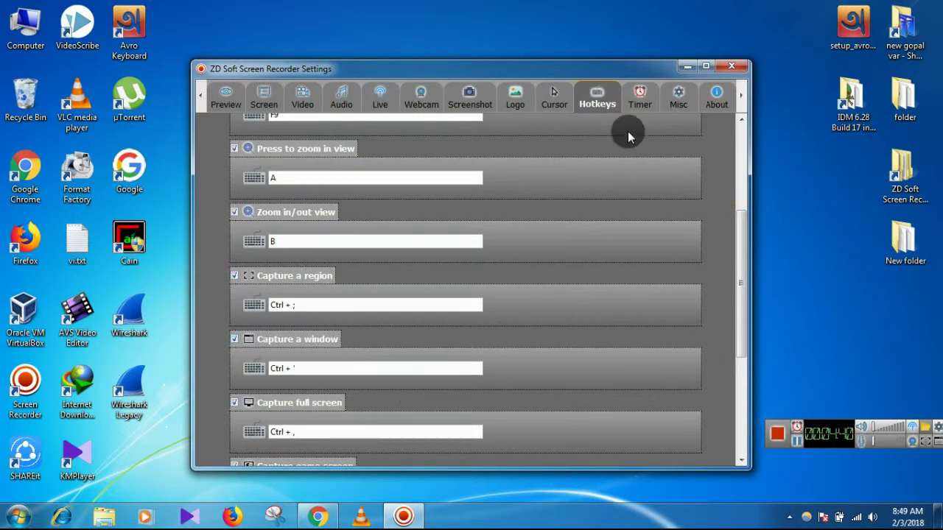
click(635, 108)
click(680, 103)
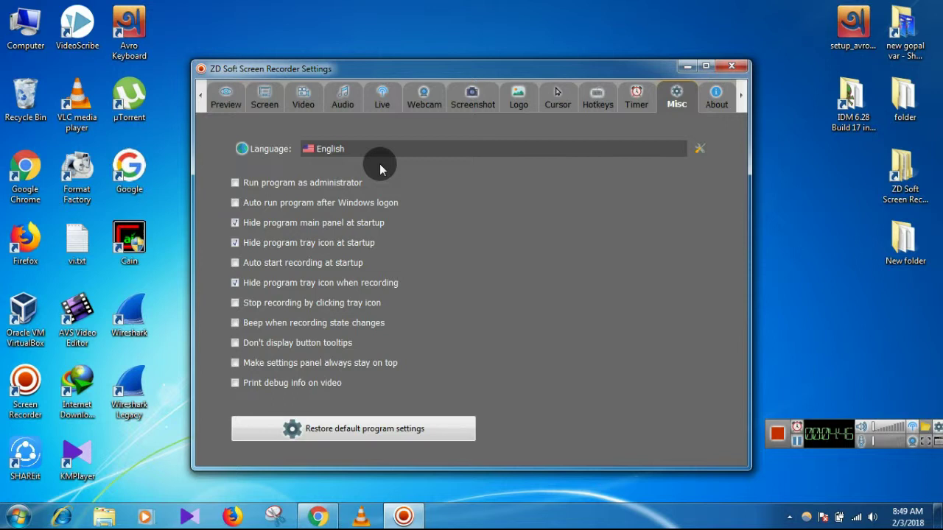
click(730, 68)
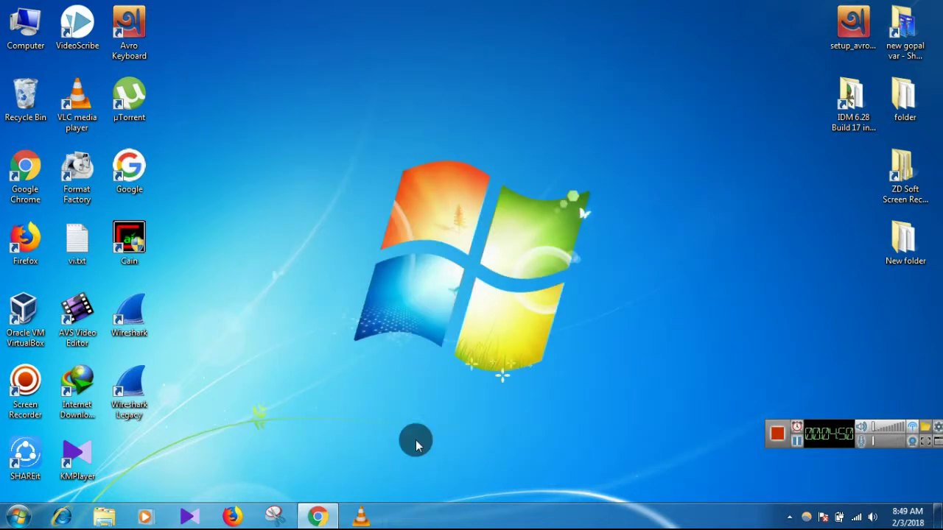
Switch to Chrome and show the open YouTube channel's uploaded videos page
click(329, 518)
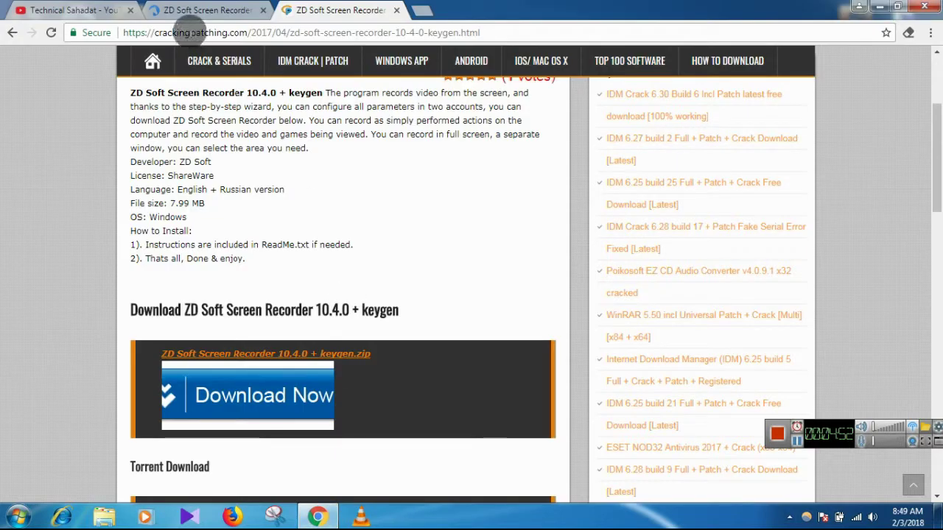
click(92, 13)
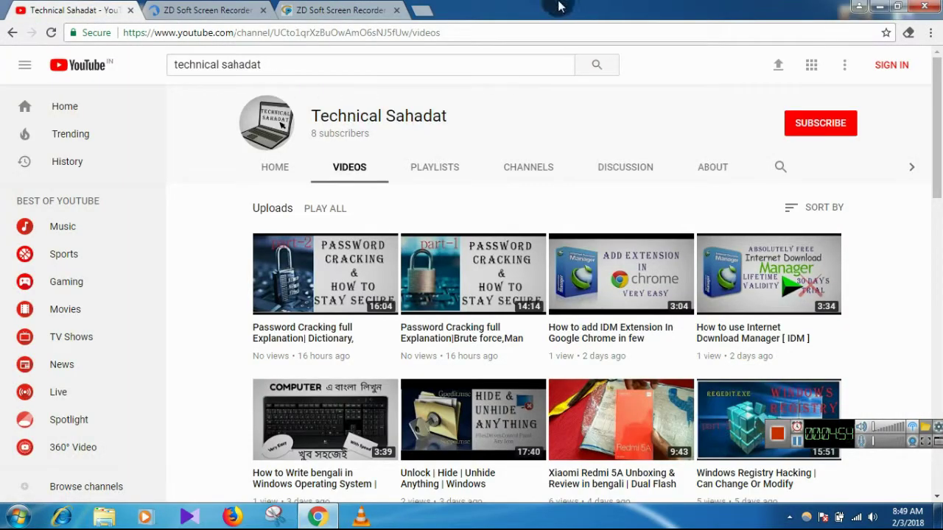